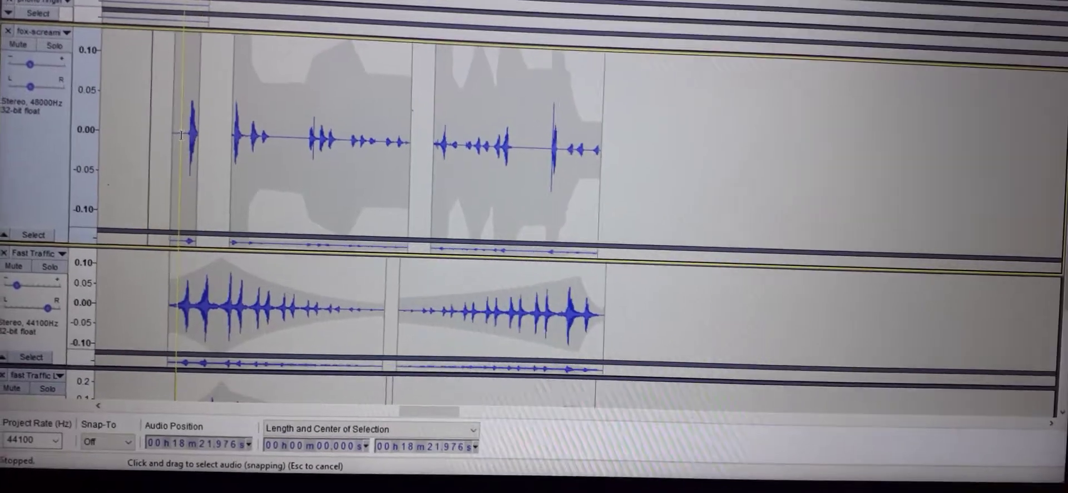
Step: Set the start point just before the first fox scream and play from there
left_click(182, 134)
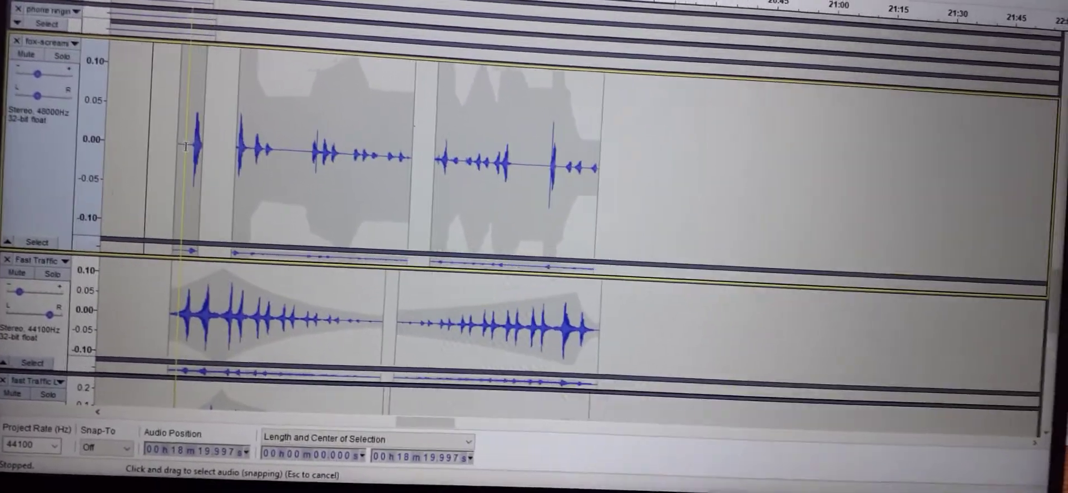
left_click(205, 155)
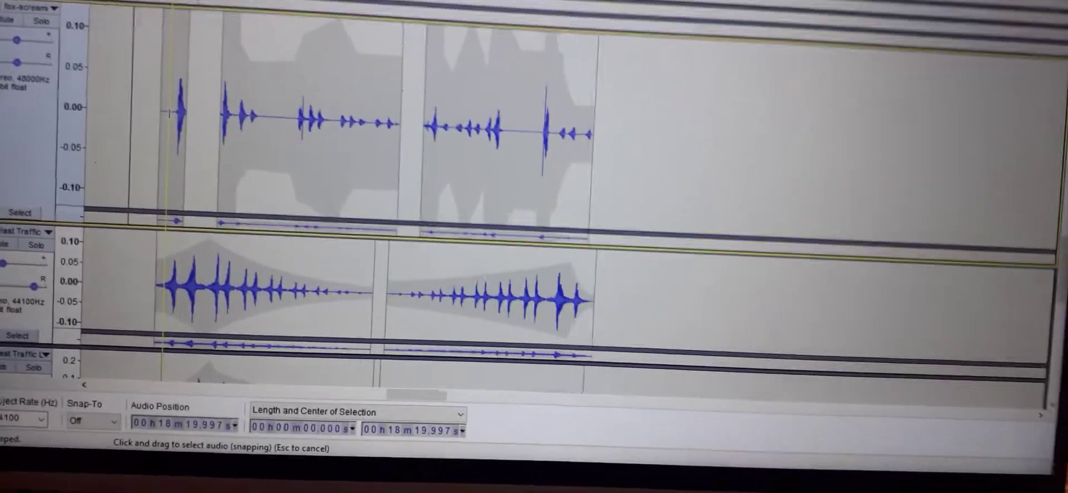
scroll(159, 105, "up", 3)
scroll(159, 104, "up", 2)
scroll(159, 105, "up", 2)
scroll(158, 104, "up", 3)
scroll(174, 123, "up", 3)
scroll(175, 123, "up", 3)
scroll(175, 123, "up", 3)
scroll(174, 123, "up", 2)
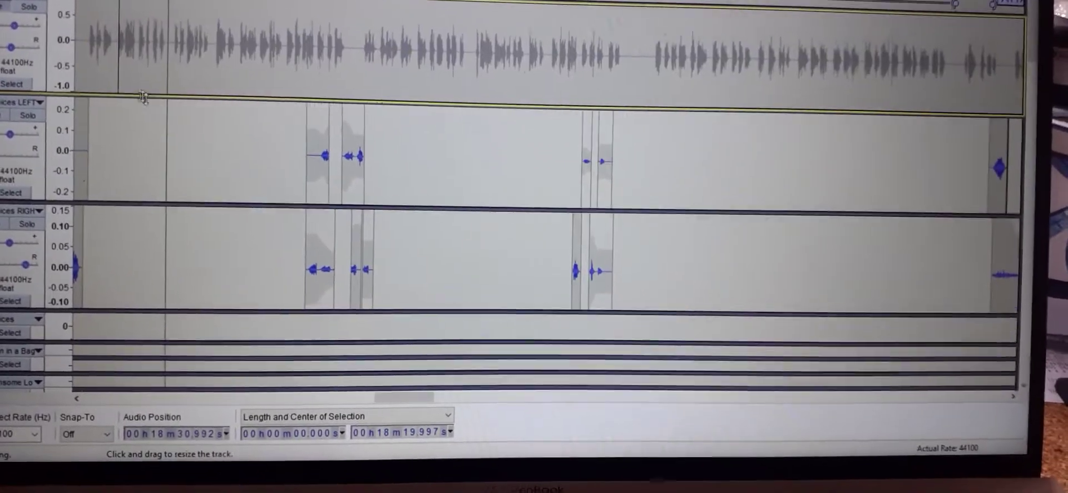
scroll(139, 98, "down", 4)
scroll(138, 98, "down", 6)
scroll(138, 97, "down", 3)
scroll(139, 98, "down", 3)
scroll(138, 98, "down", 3)
scroll(142, 98, "down", 3)
scroll(151, 98, "down", 4)
scroll(151, 98, "up", 1)
scroll(152, 98, "up", 2)
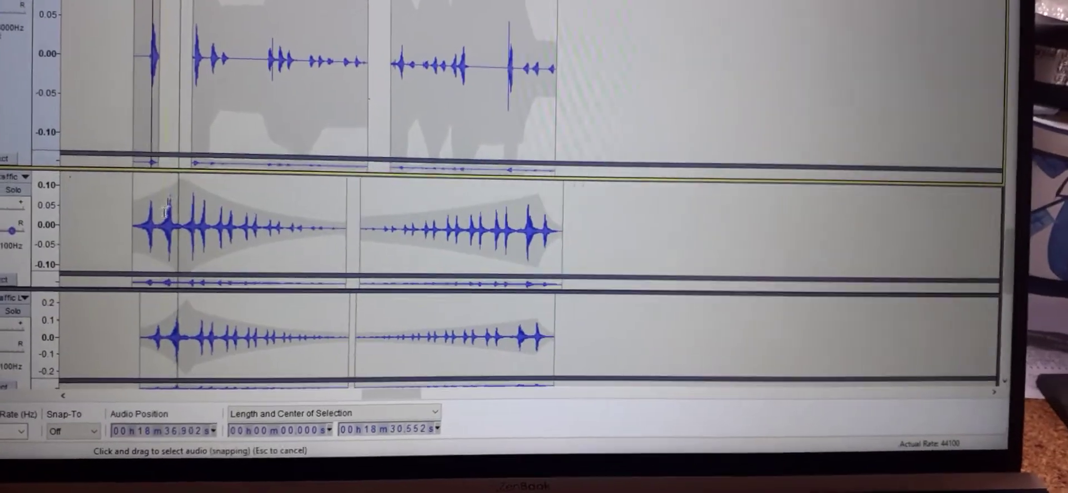
Step: Move the start point into the traffic clips near 18:30 and let it play
left_click(122, 202)
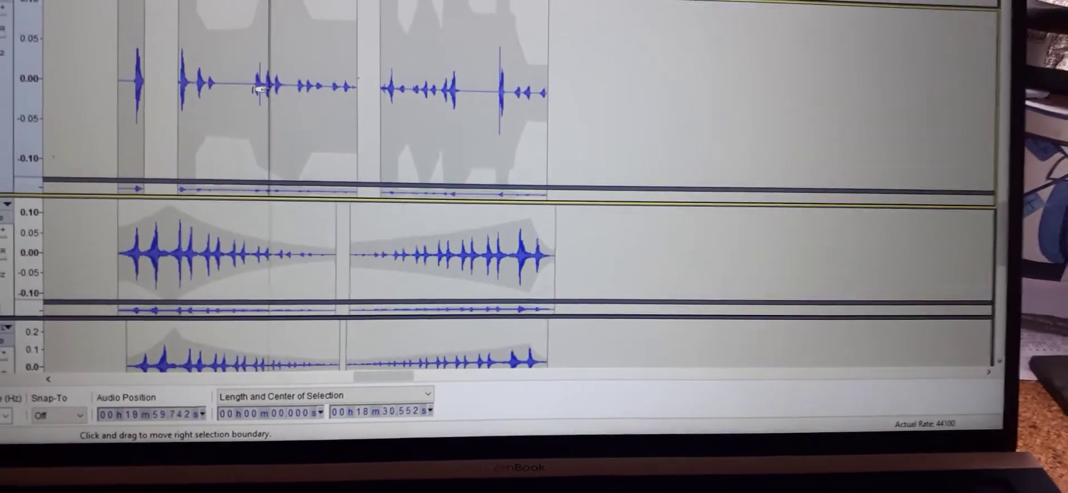
scroll(268, 96, "down", 3)
scroll(284, 105, "down", 3)
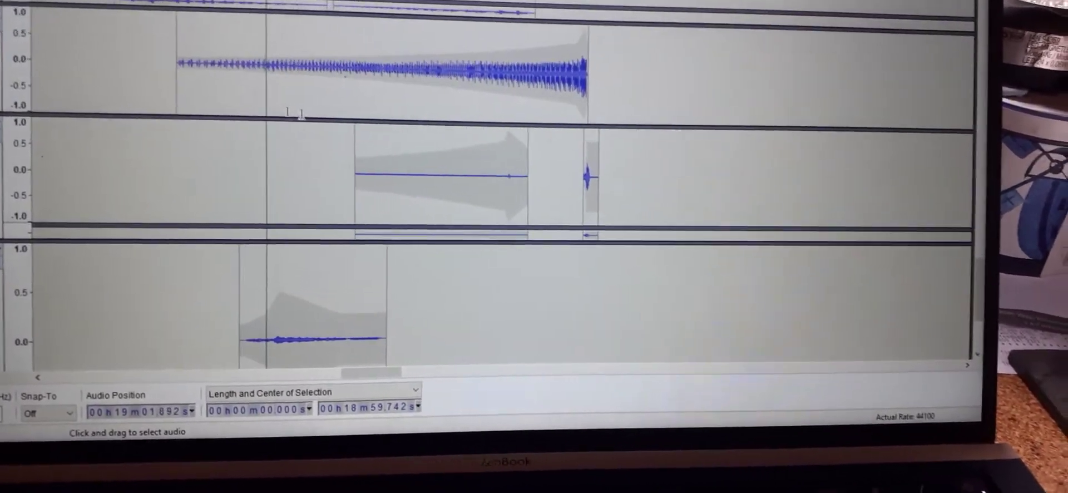
Step: Place the play point further along inside the long rising clip near 19:01
left_click(296, 74)
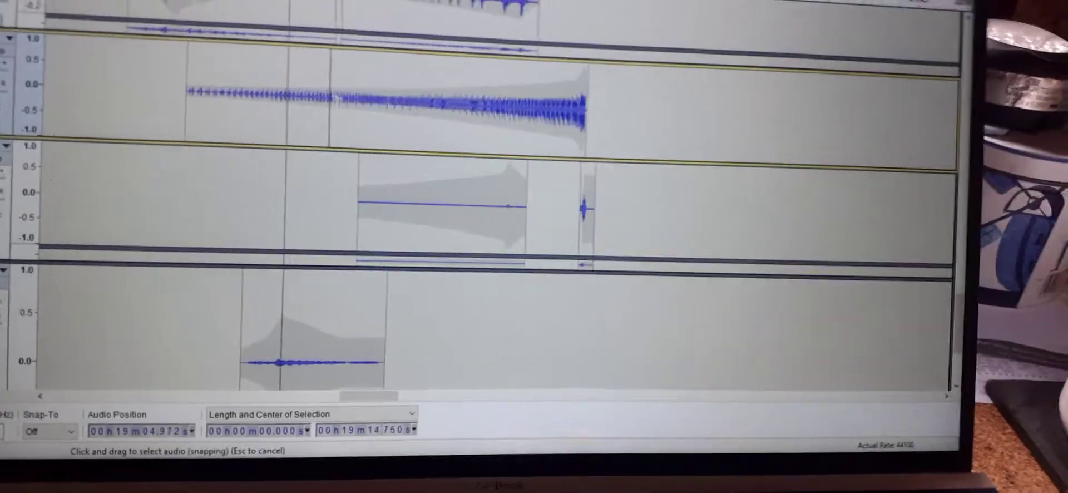
left_click(327, 105)
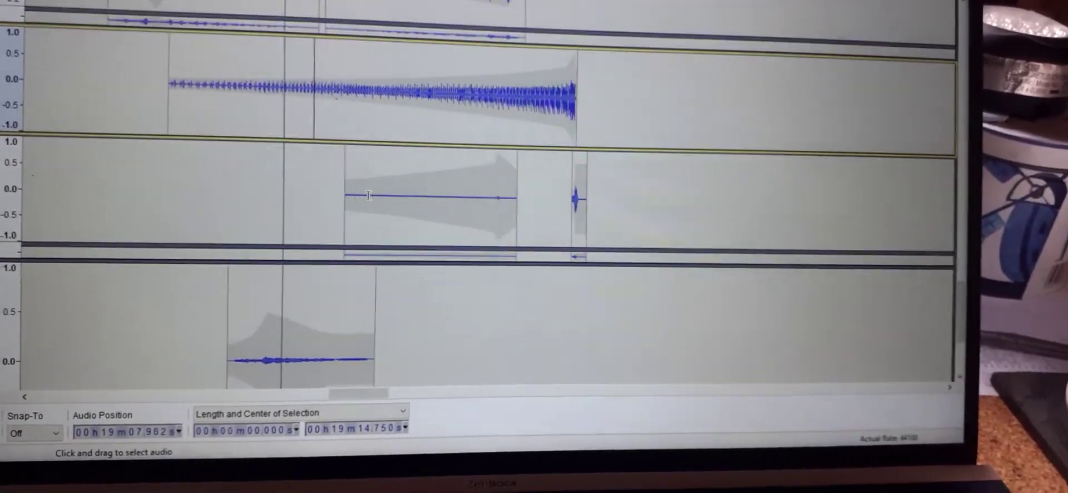
scroll(313, 193, "down", 5)
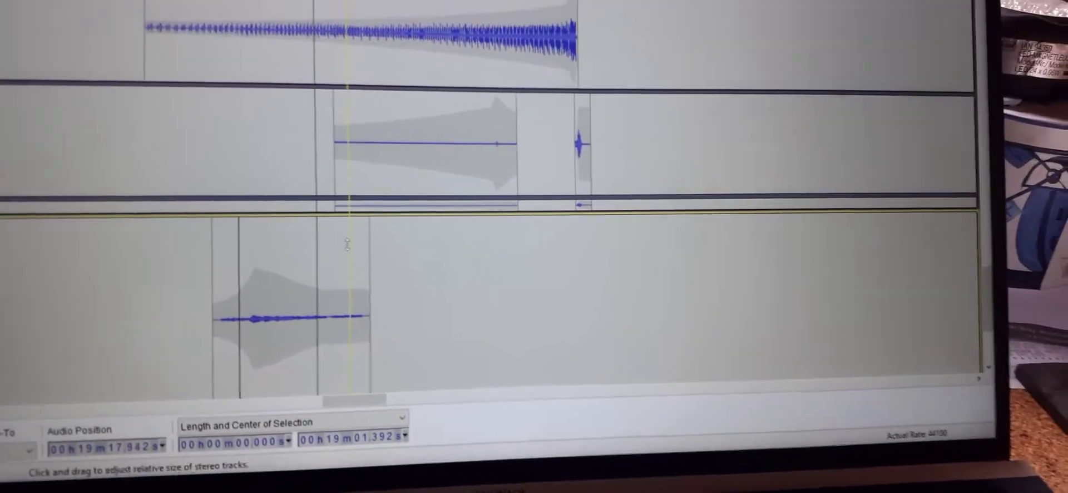
scroll(349, 243, "up", 5)
scroll(348, 244, "up", 5)
scroll(346, 247, "up", 5)
scroll(346, 247, "up", 3)
scroll(342, 246, "up", 3)
scroll(346, 247, "up", 3)
scroll(342, 209, "up", 2)
Step: Set the play point near 19:02 in the reversed voice clips and stop playback there
left_click(339, 151)
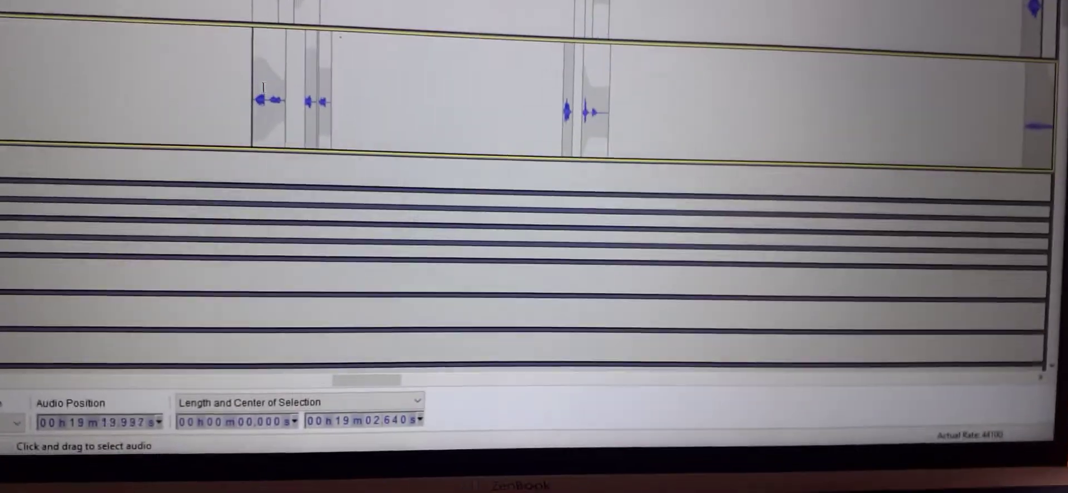
key("space")
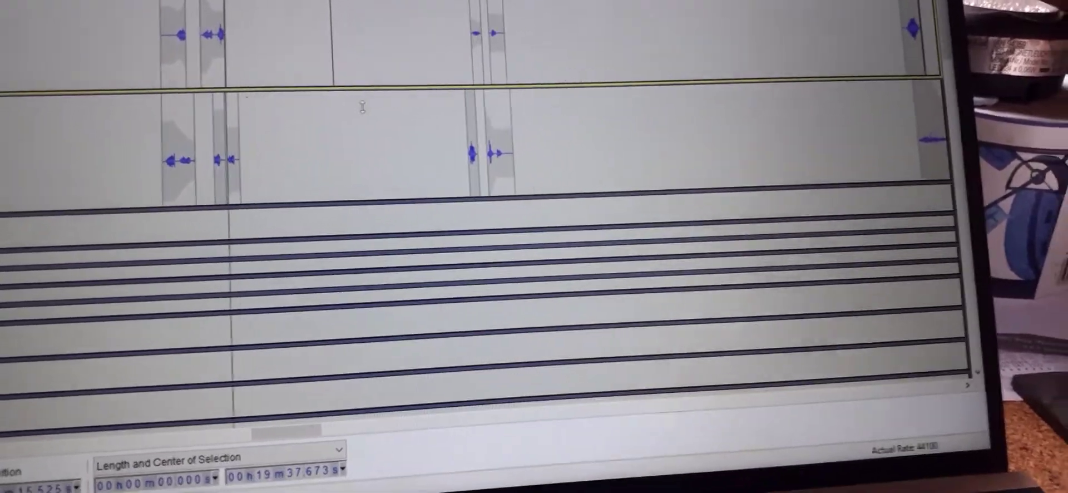
scroll(361, 105, "down", 5)
scroll(385, 70, "down", 3)
scroll(386, 70, "up", 2)
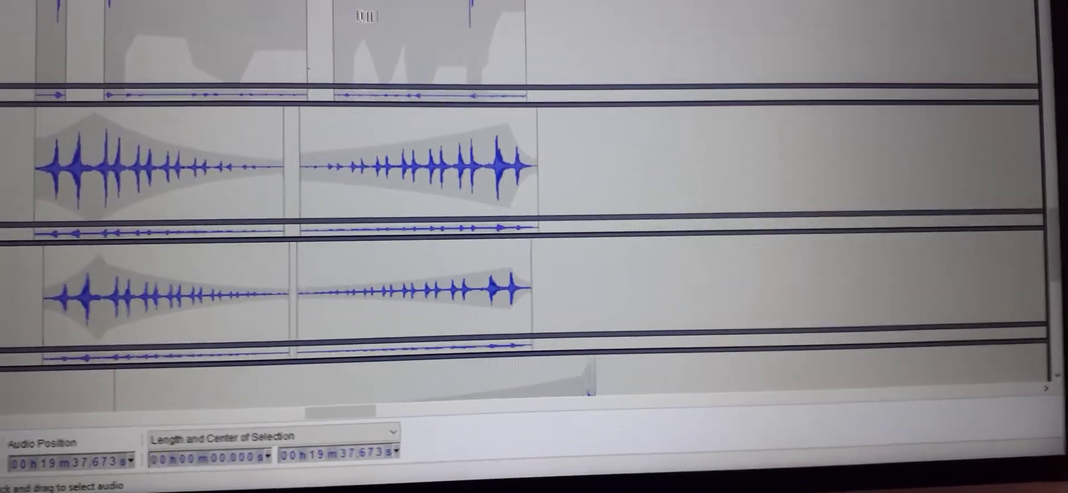
Step: Play the fox-scream and traffic sequence from about 19:29
left_click(359, 25)
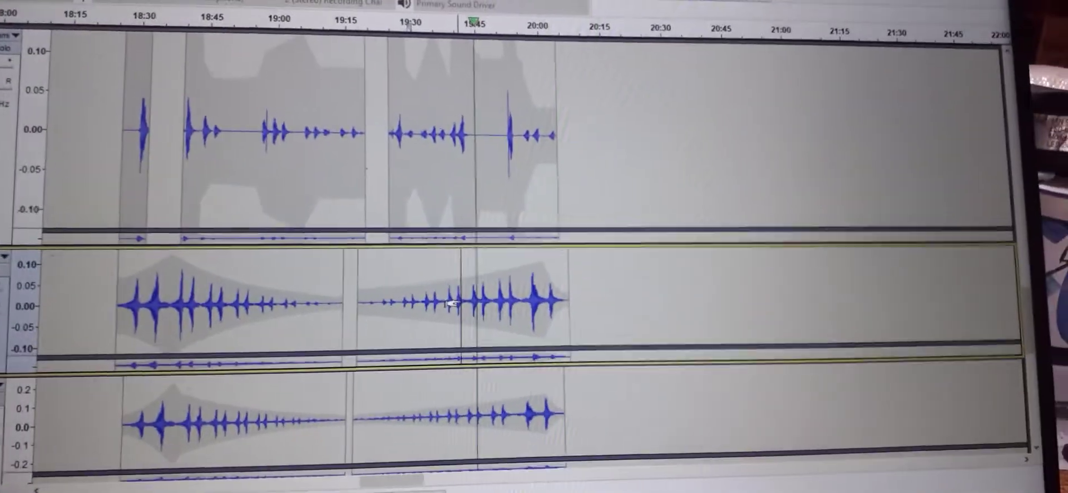
scroll(451, 303, "down", 3)
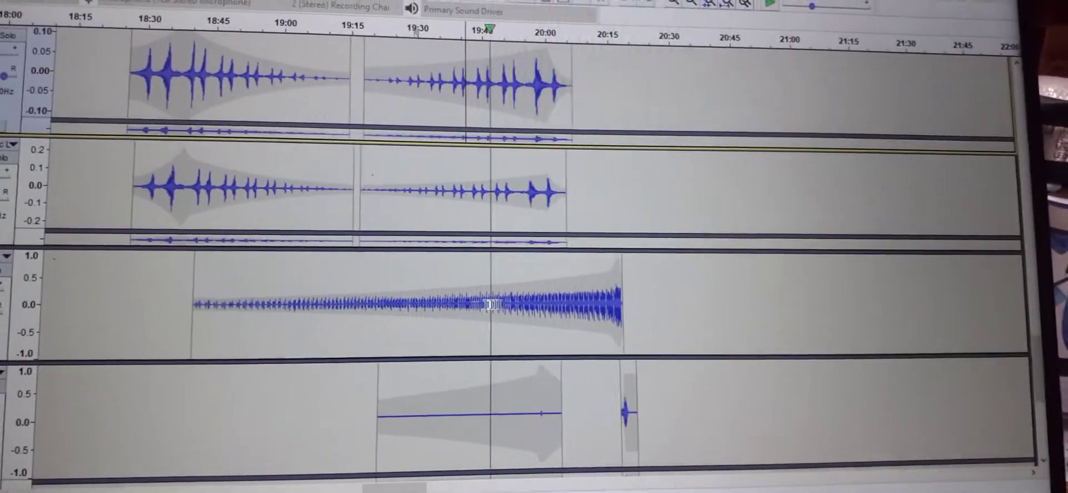
scroll(496, 305, "up", 3)
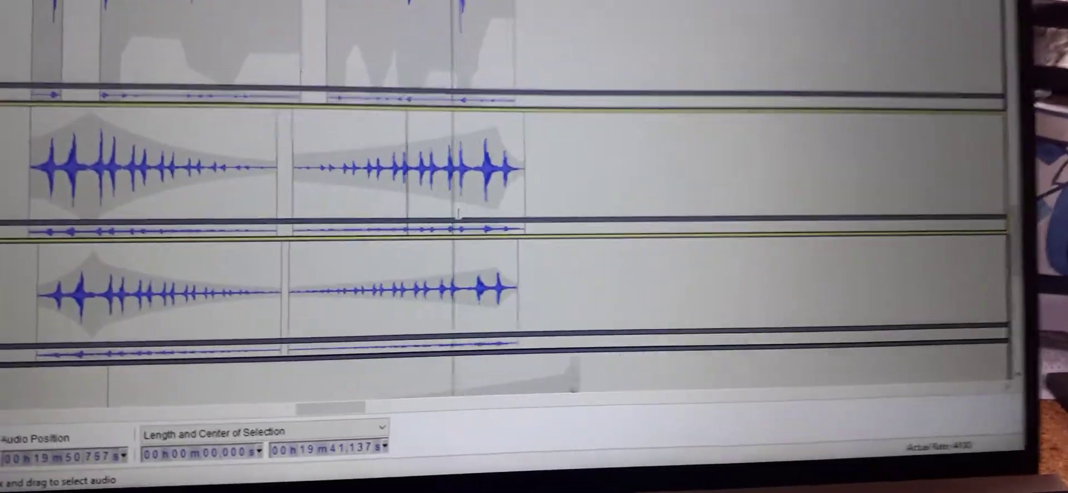
scroll(462, 210, "down", 3)
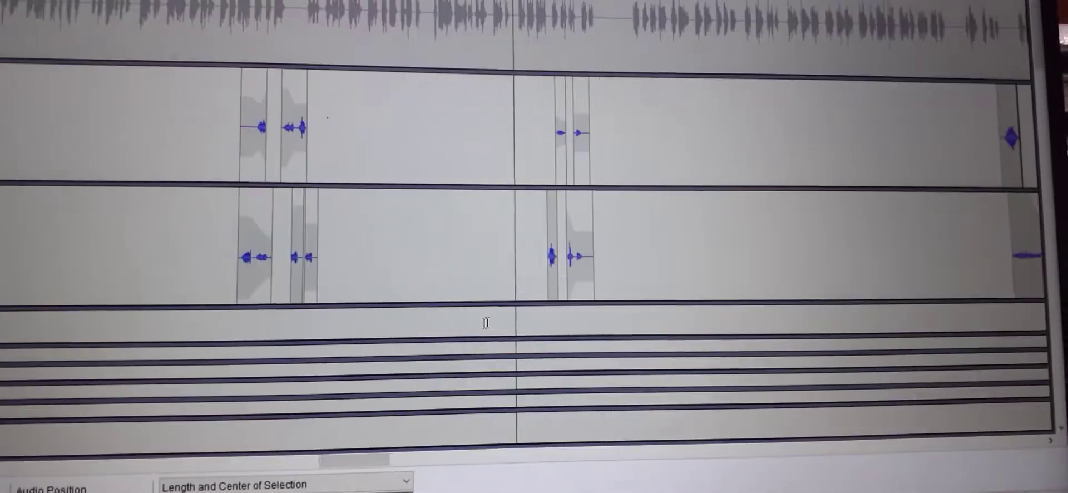
scroll(485, 324, "up", 1)
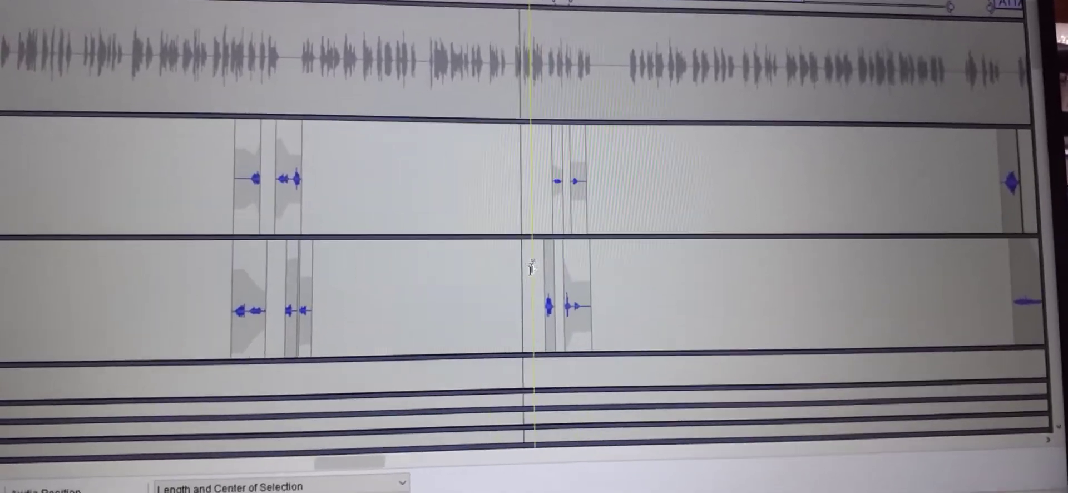